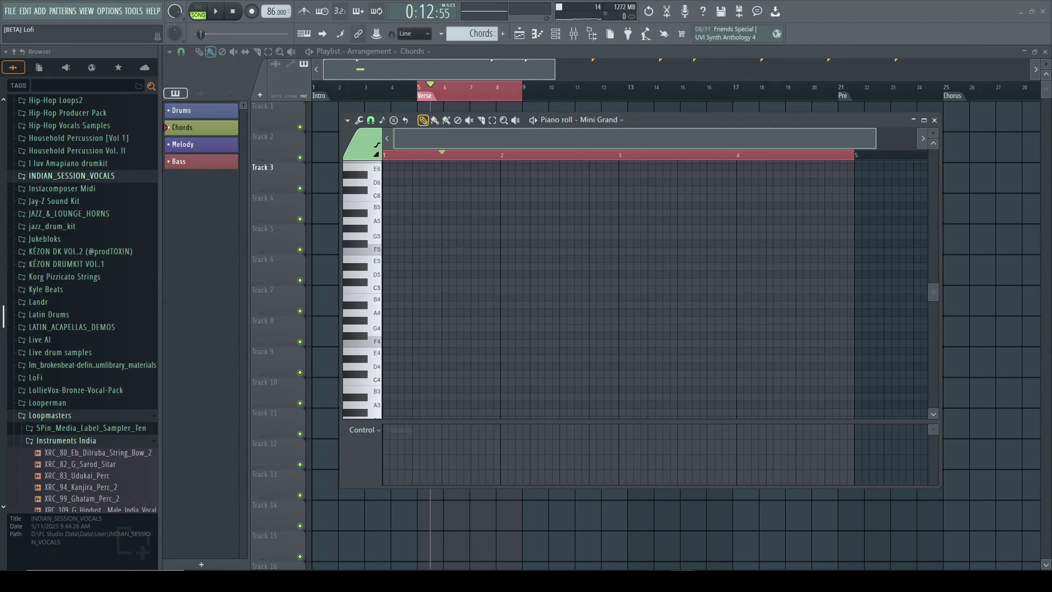
Launch the Chord Progression Tool, close it without keeping chords, and stop playback at bar 5.
click(348, 121)
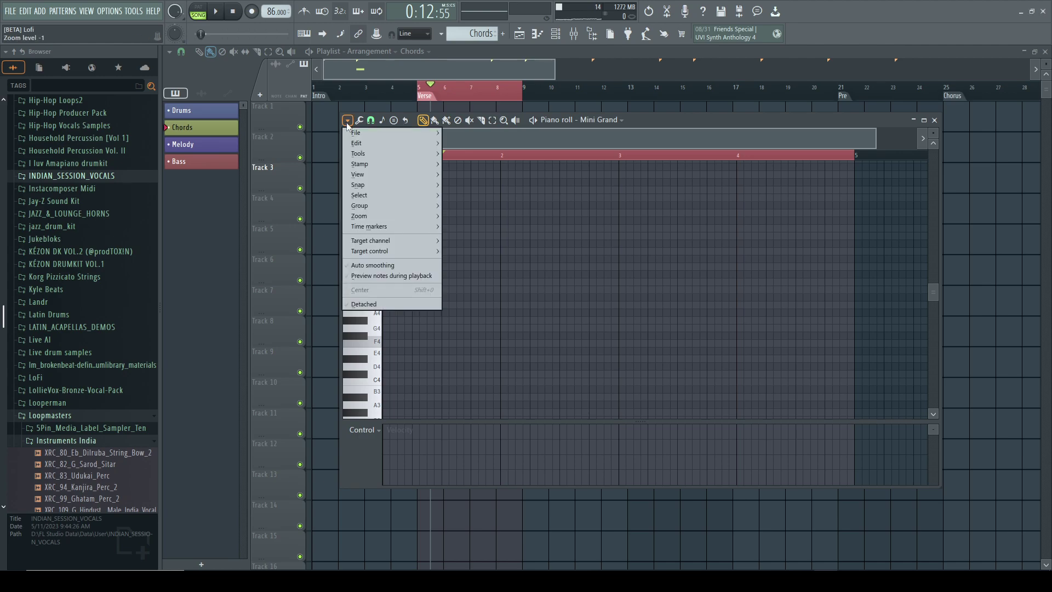
mouse_move(381, 154)
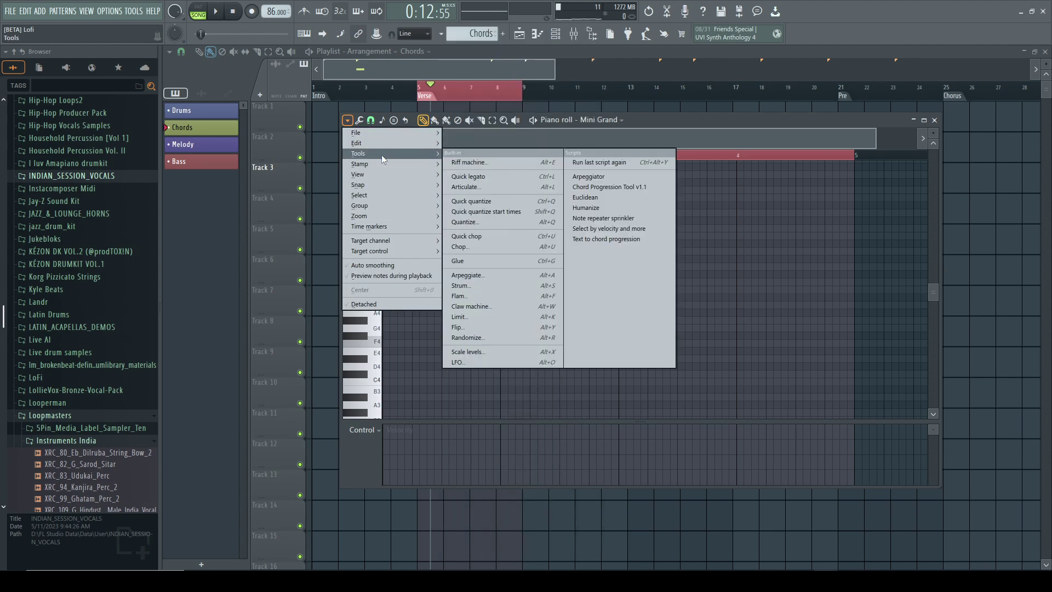
click(610, 190)
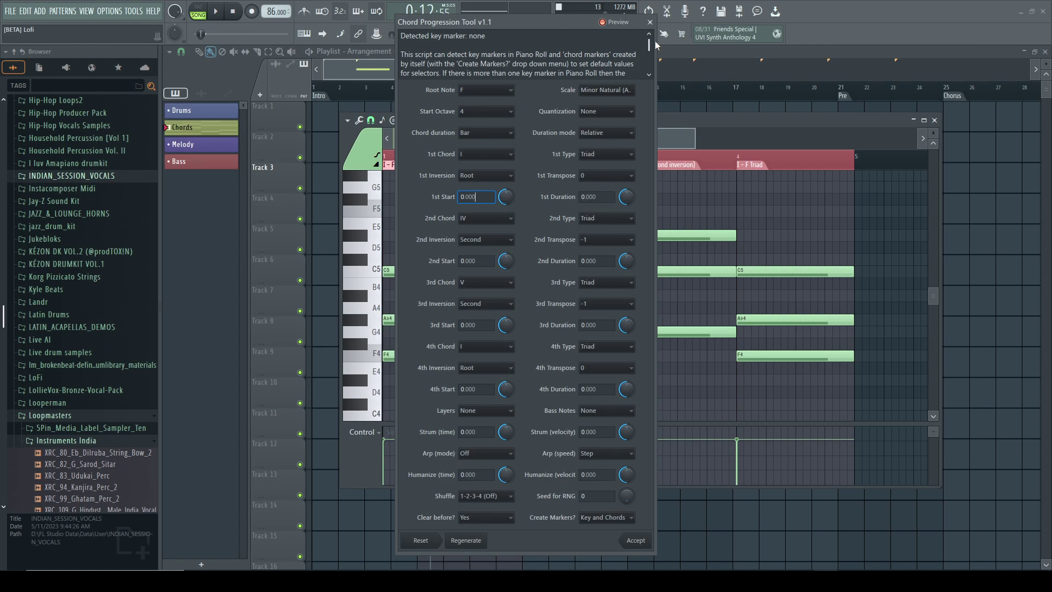
click(650, 21)
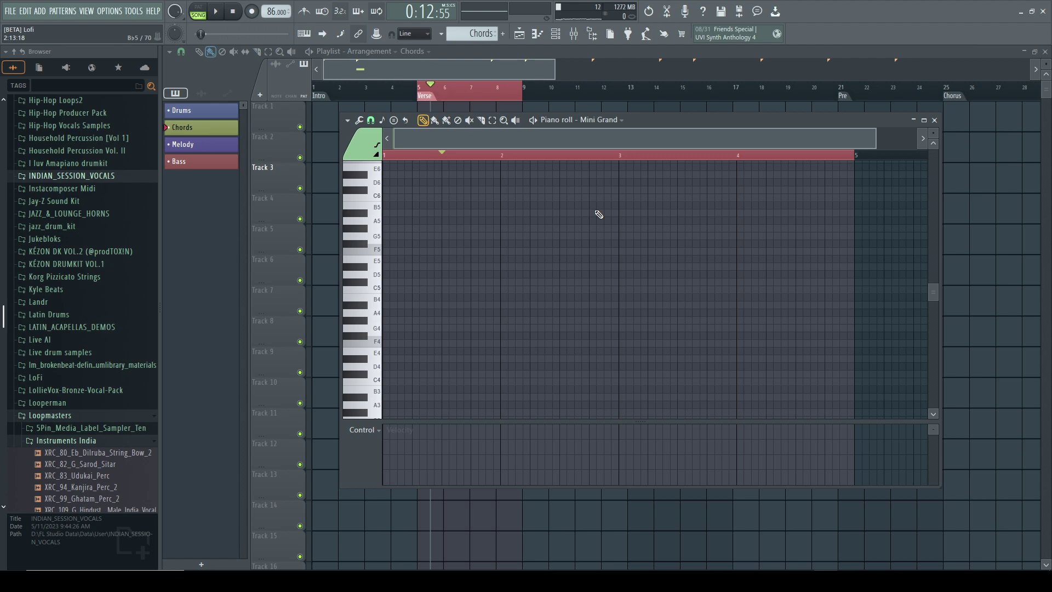
key(space)
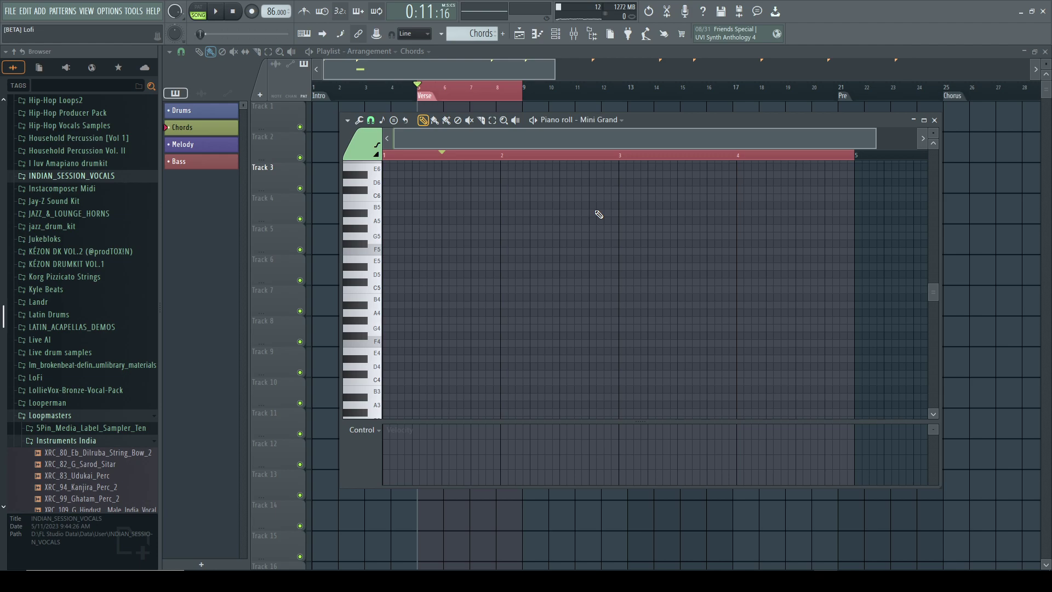
Record notes and automation live: four bars of F-minor I–IV–V–I chords, then stop playback.
key(r)
key(Down)
key(Down)
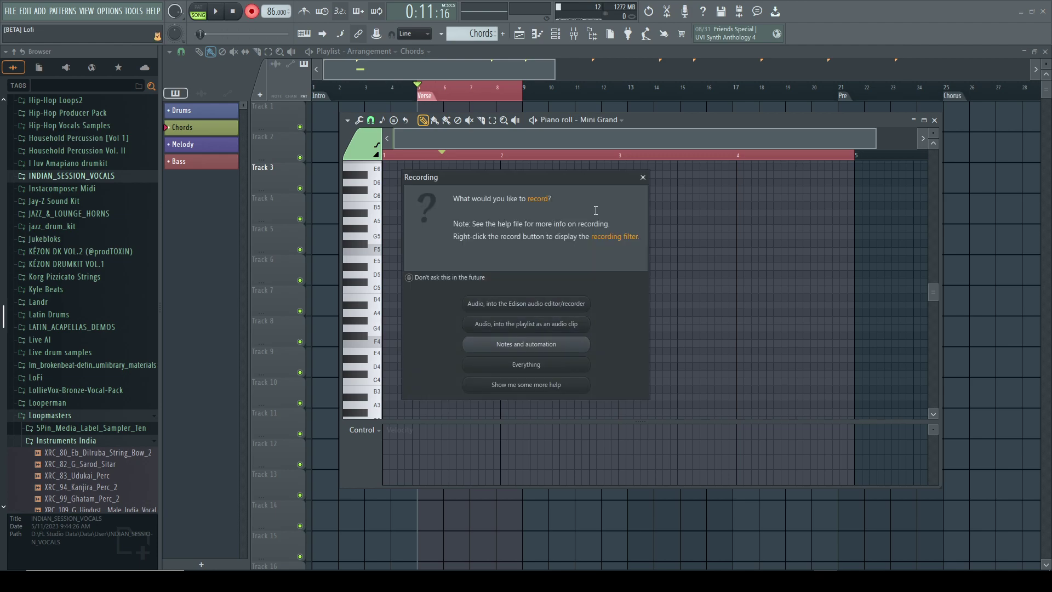
key(Return)
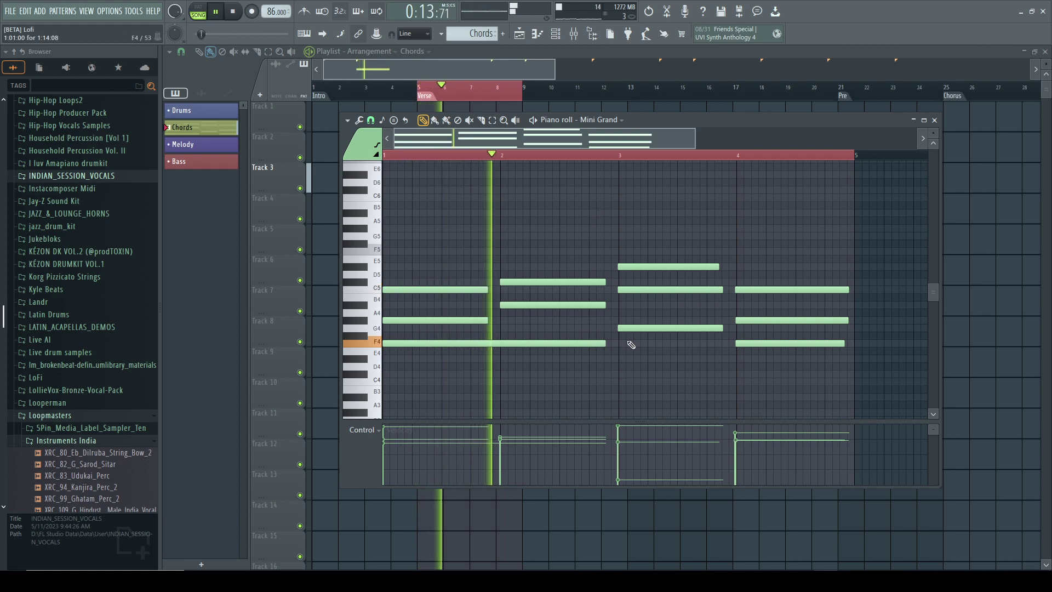
click(646, 328)
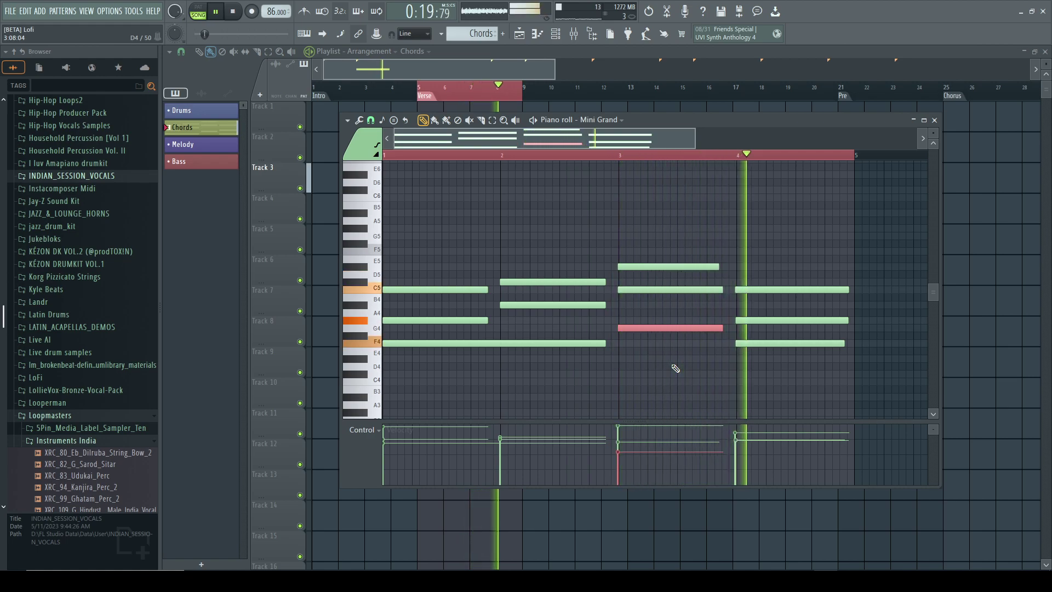
key(space)
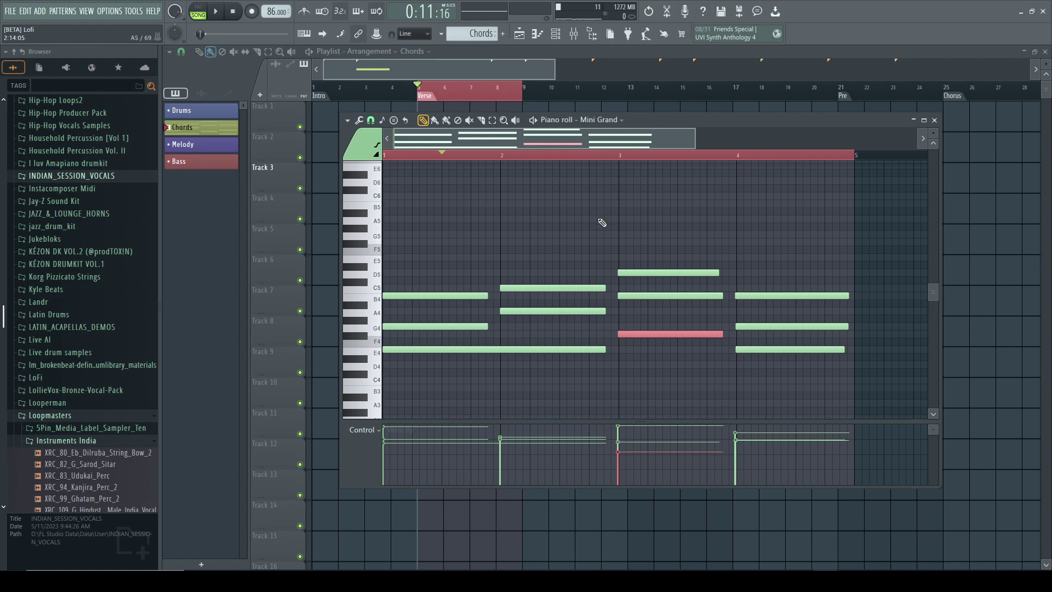
Duplicate the Chords clip to bar 9 on Track 3 and make it unique as Chords #2.
click(488, 60)
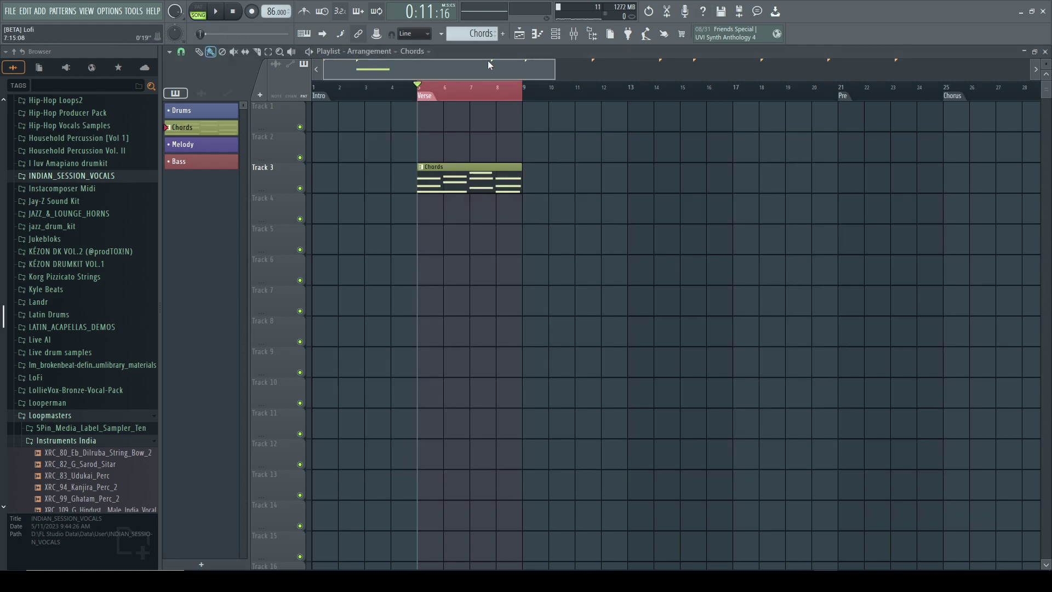
drag(461, 177, 565, 175)
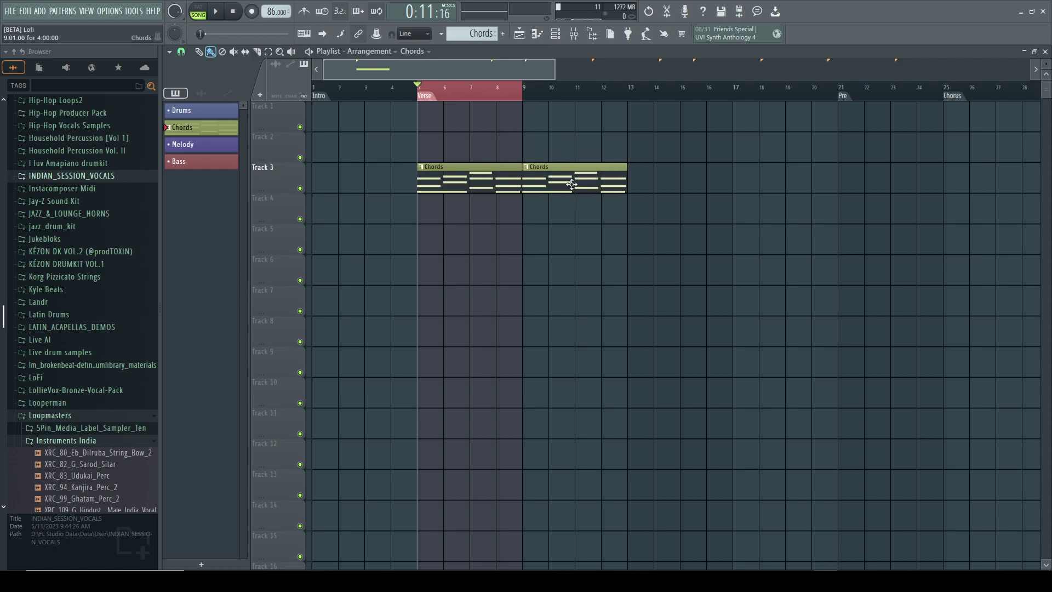
click(528, 171)
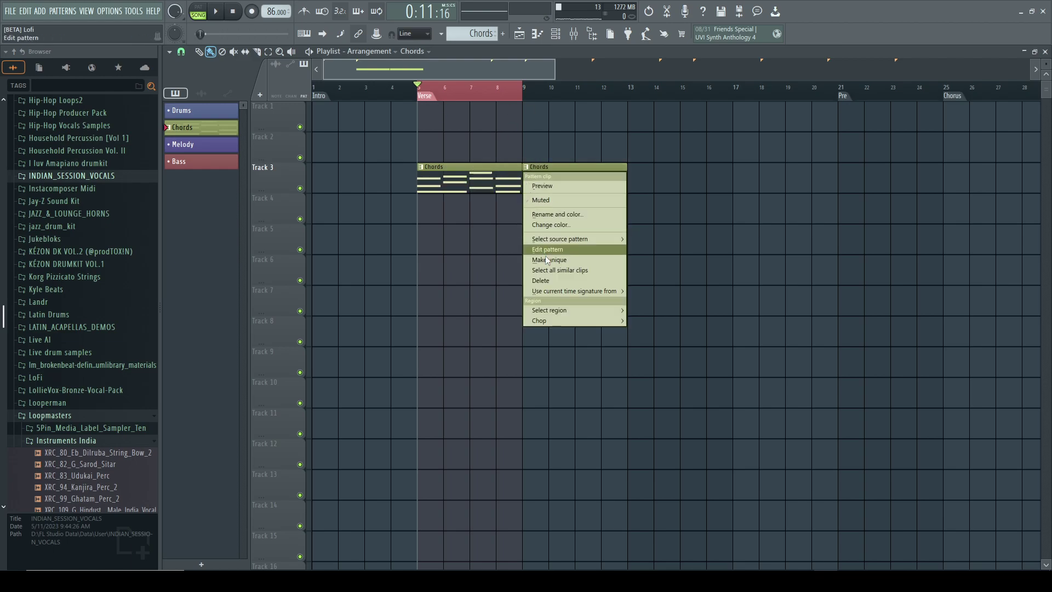
click(545, 255)
Delete all notes from Chords #2 and set the loop region to bars 9–13.
double_click(555, 176)
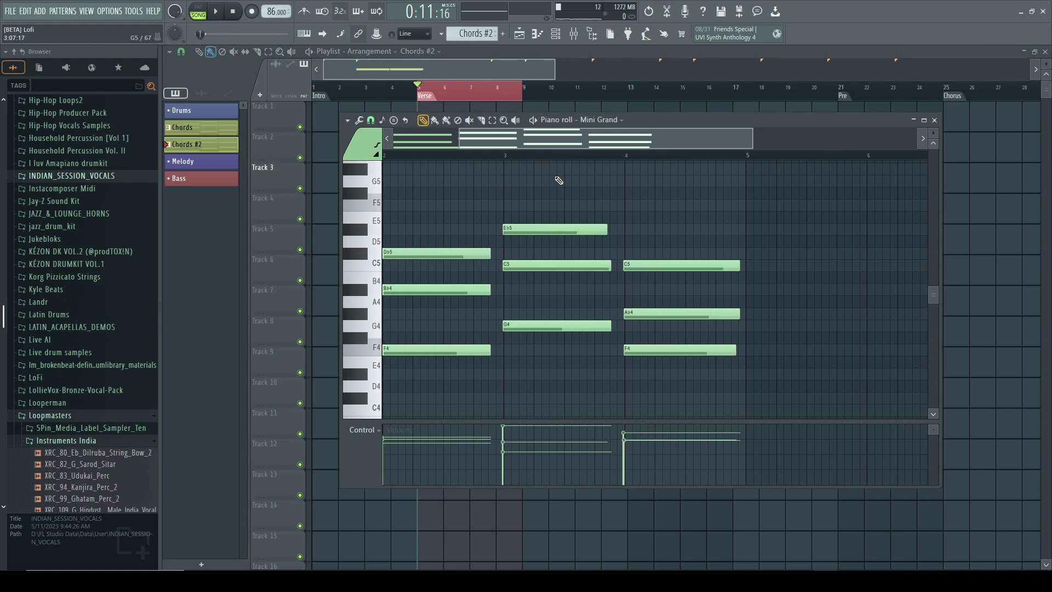
key(ctrl+a)
key(Delete)
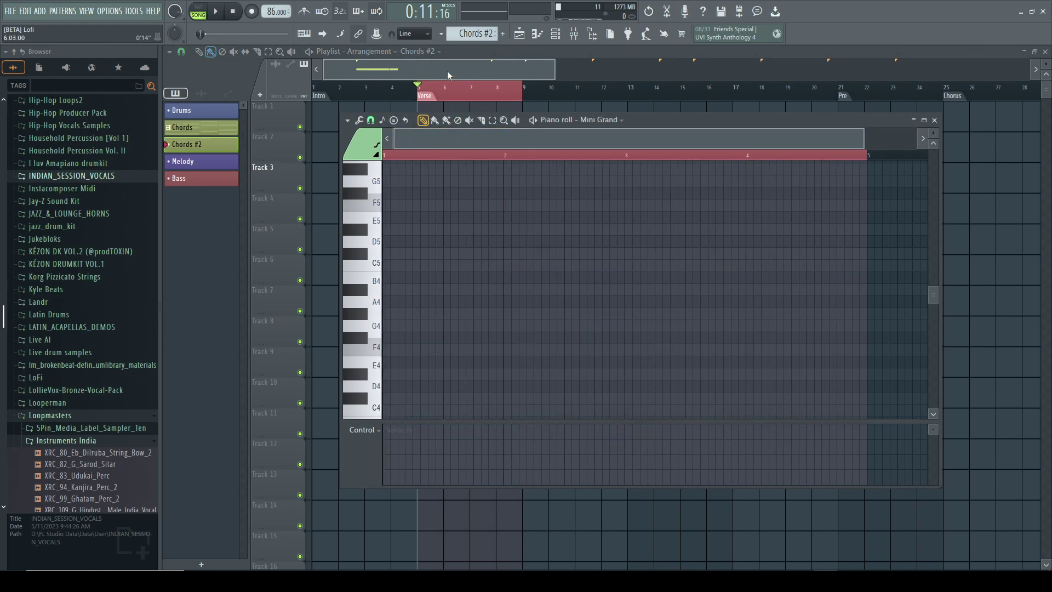
click(447, 71)
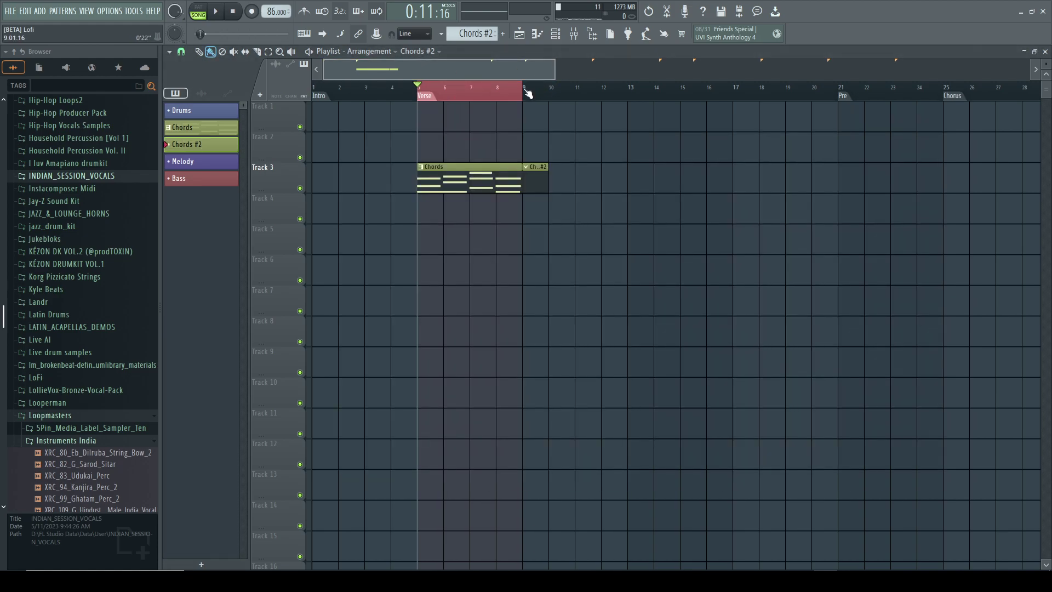
drag(526, 91, 629, 98)
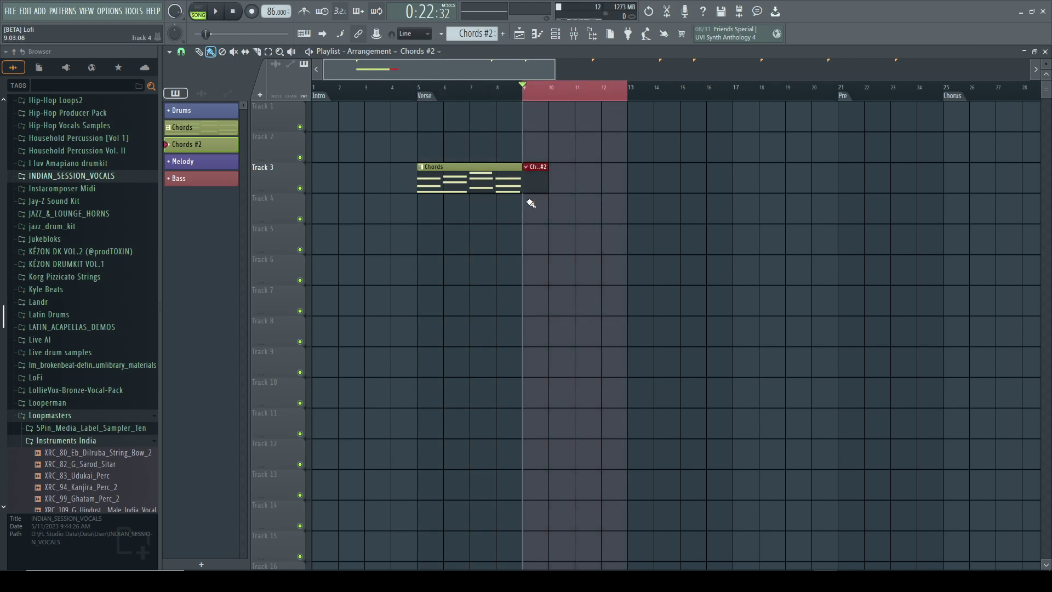
Launch Chord Progression Tool v1.1 from the Chords #2 piano roll's Tools menu and reset it.
double_click(536, 183)
click(347, 120)
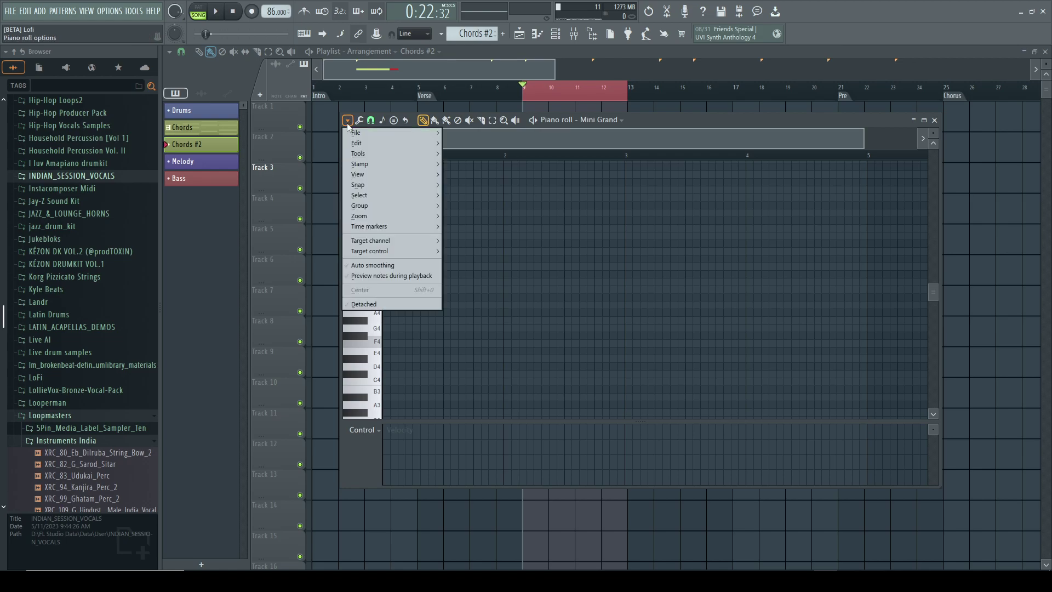
mouse_move(361, 154)
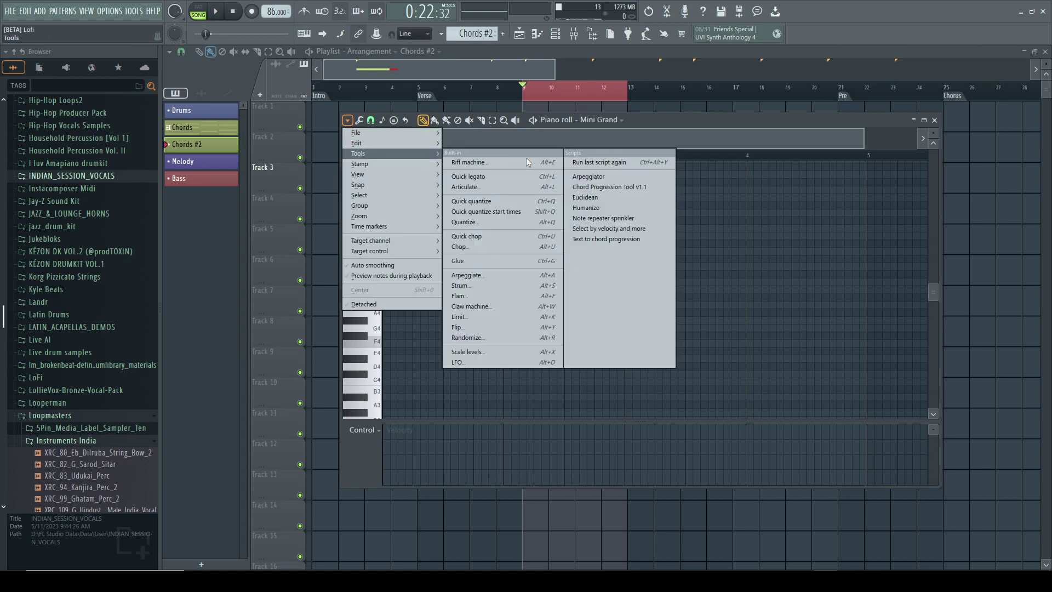
click(642, 186)
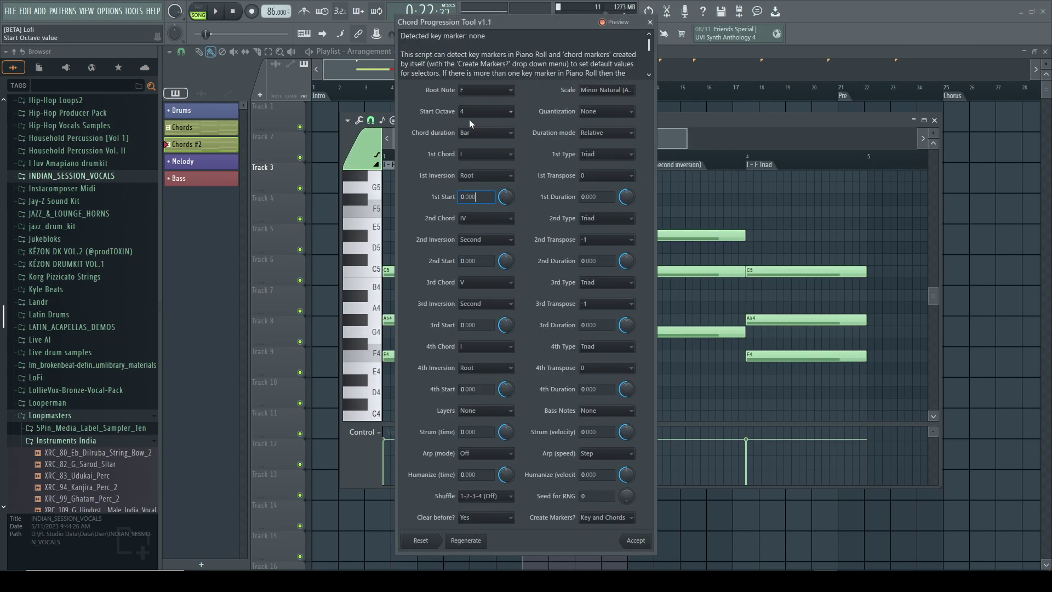
click(420, 540)
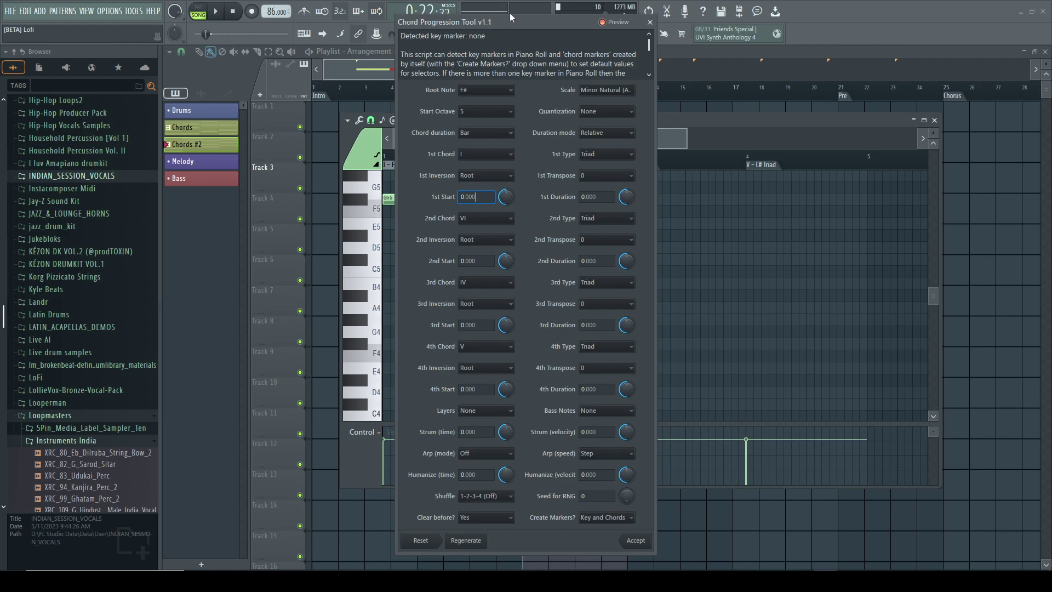
Set the chord tool's root note to F and start octave to 4.
drag(477, 21, 805, 73)
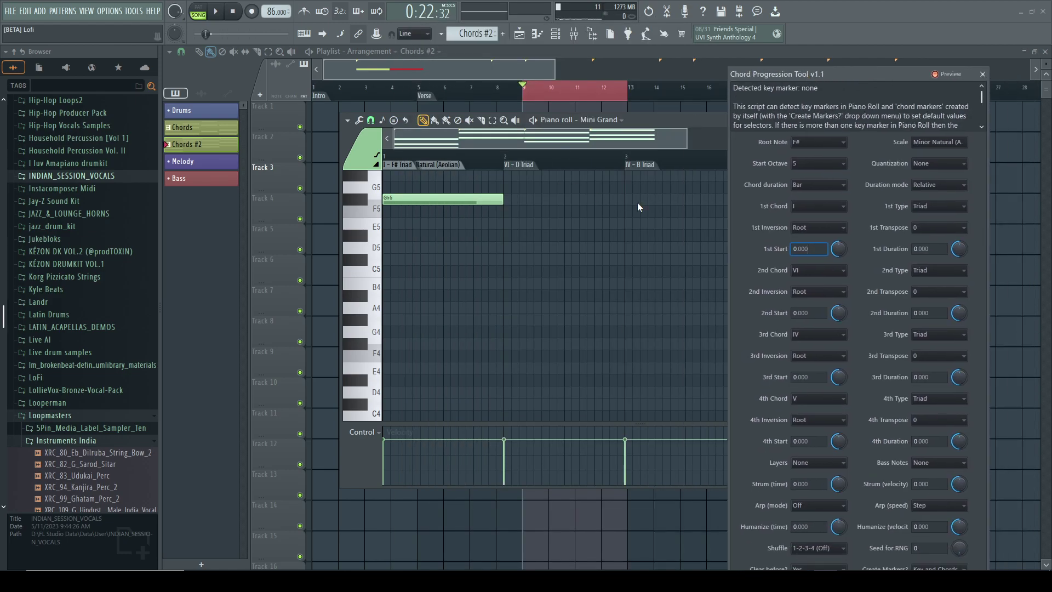
click(809, 143)
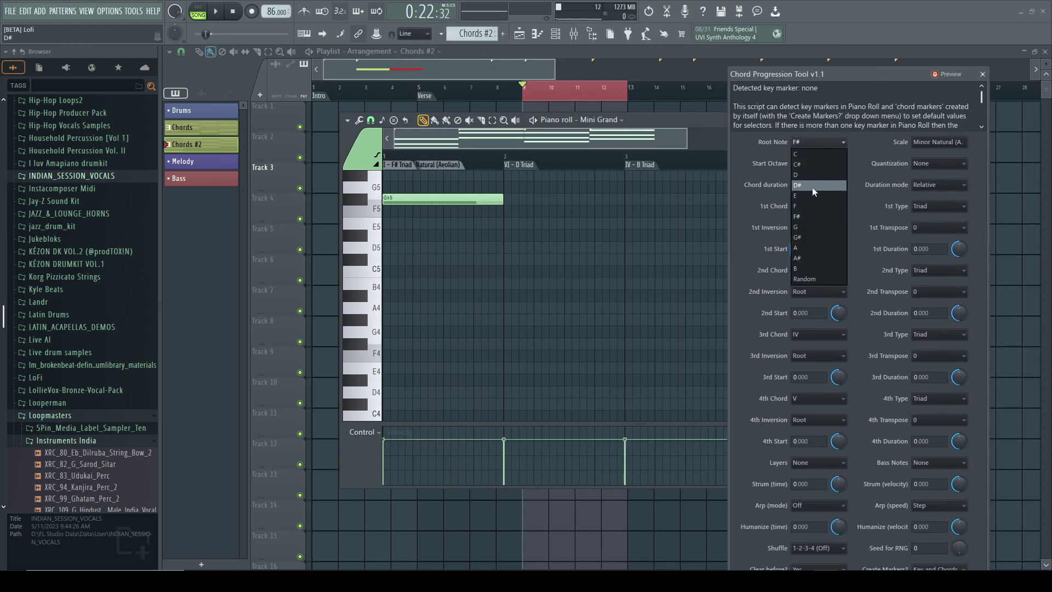
click(811, 205)
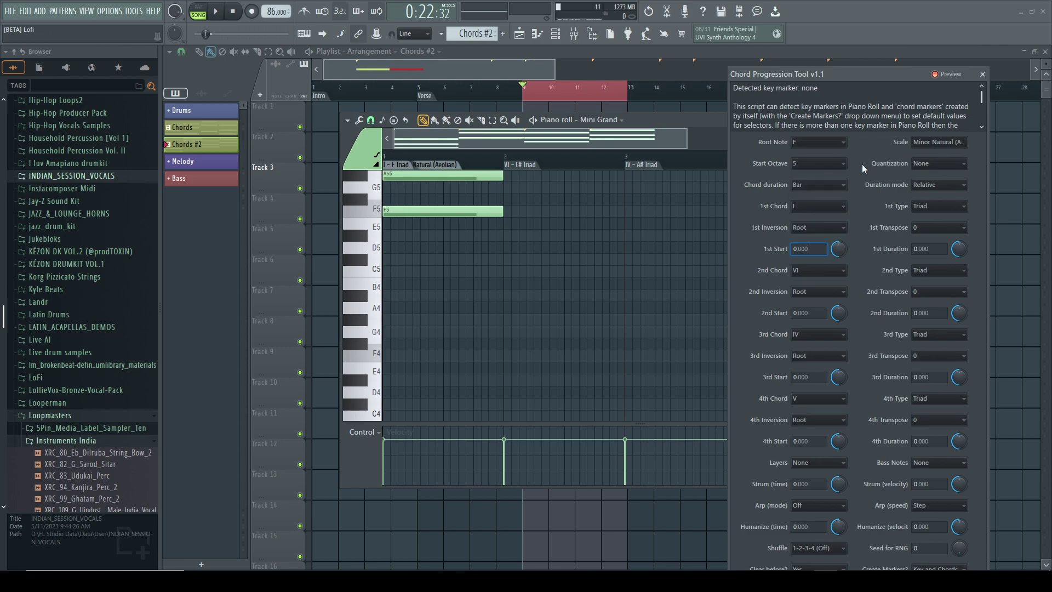
click(811, 164)
click(811, 215)
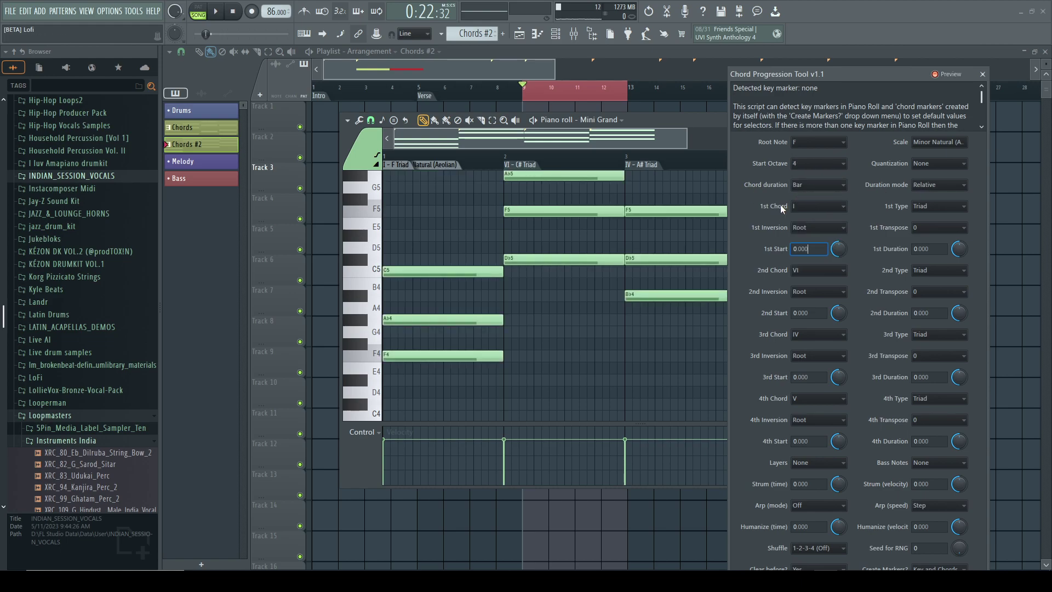
Keep the first chord as I and make the second chord IV in second inversion.
click(822, 208)
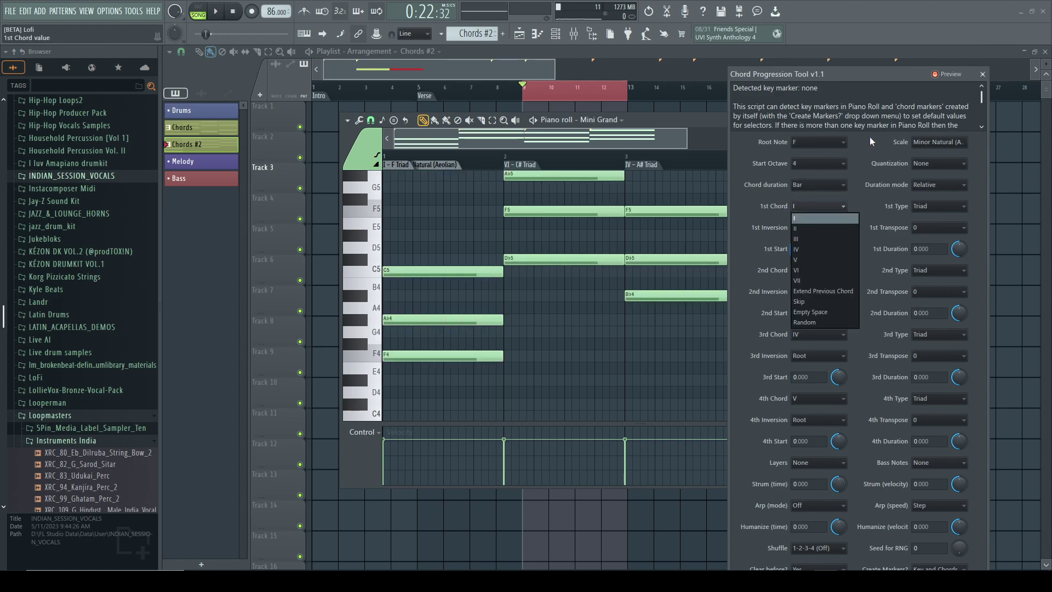
click(866, 78)
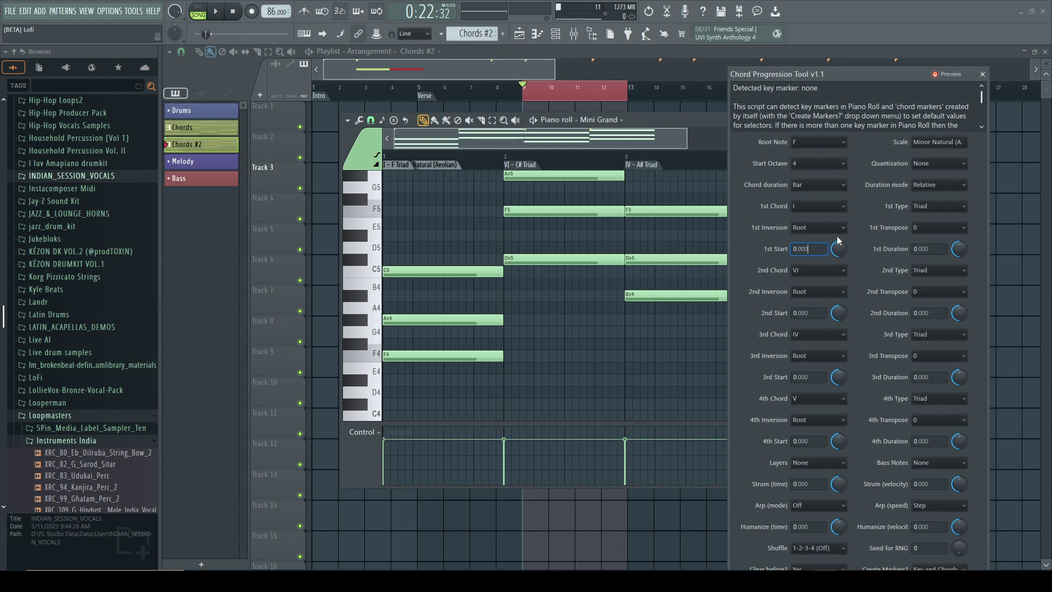
click(815, 271)
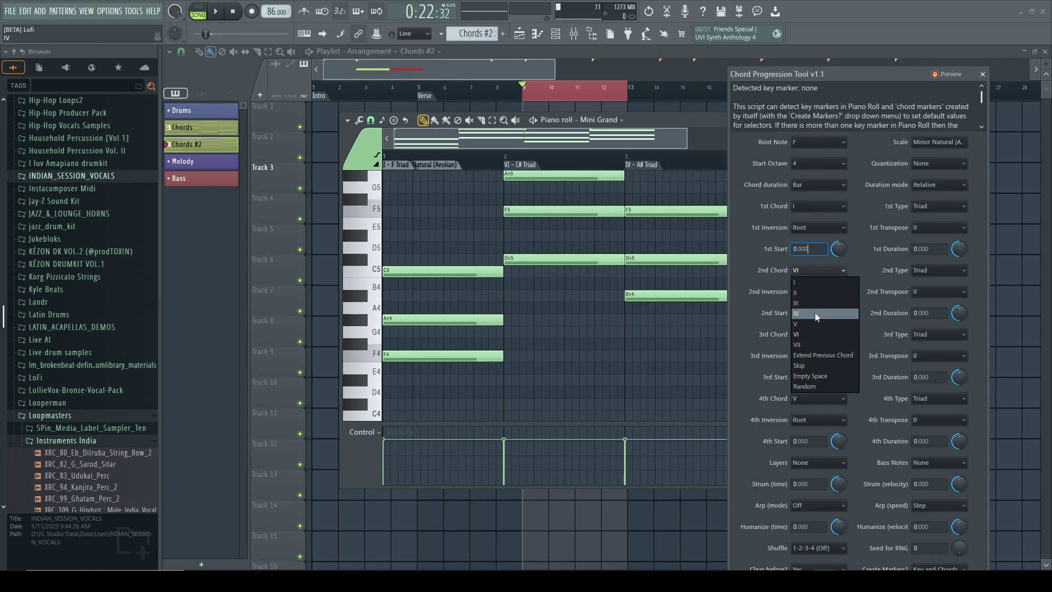
click(815, 313)
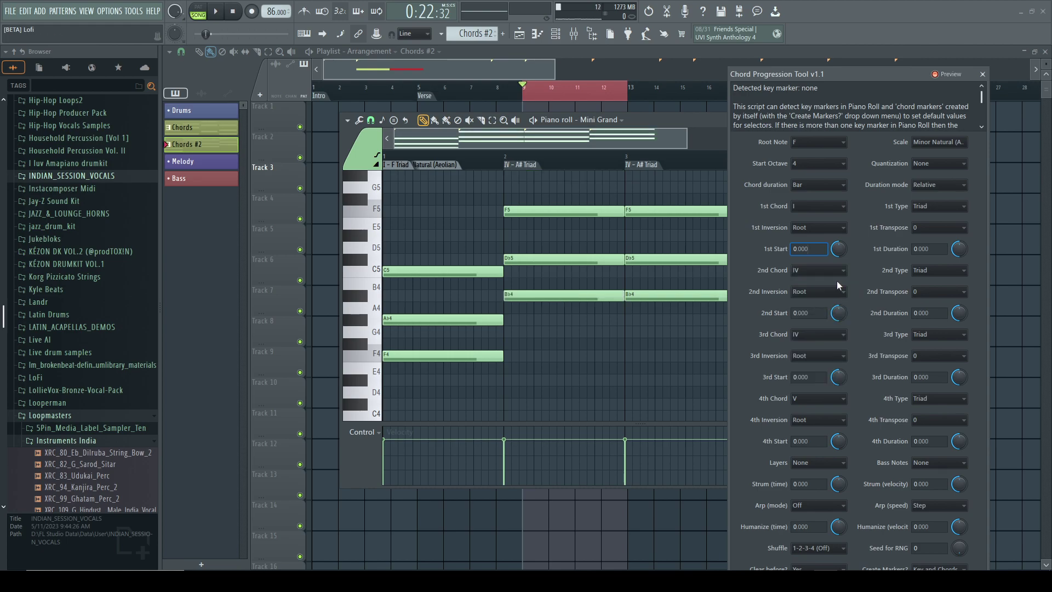
click(818, 292)
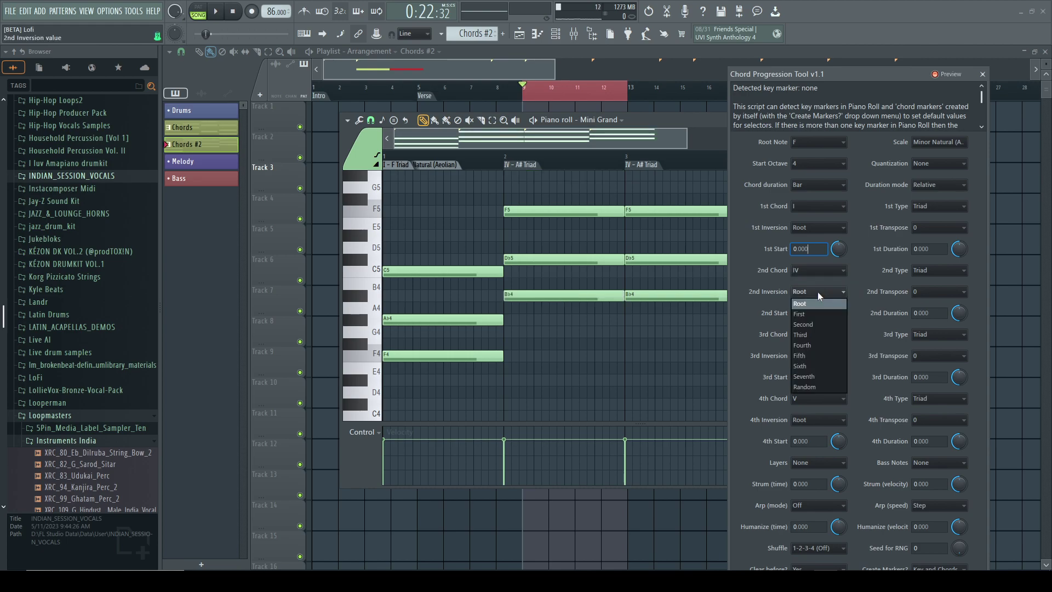
click(813, 324)
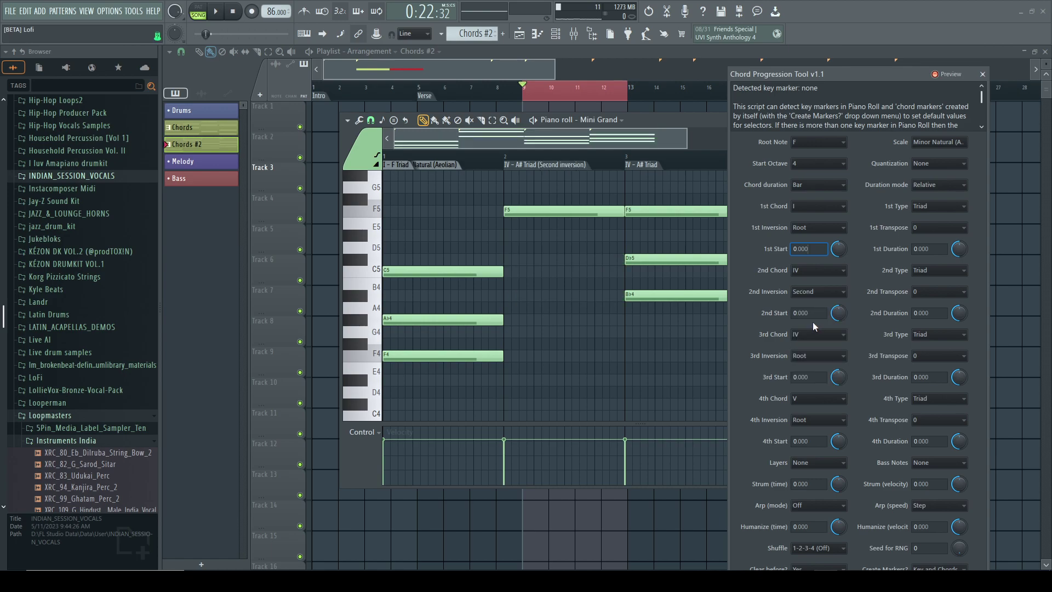
Transpose the second chord by -1 and make the third chord V in second inversion.
click(943, 294)
click(939, 324)
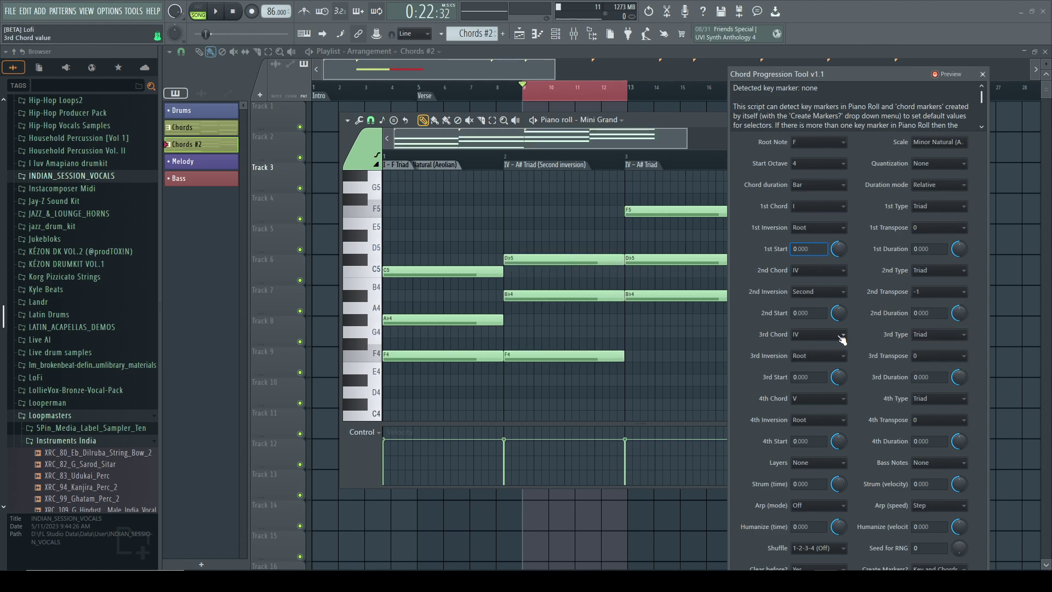
click(825, 336)
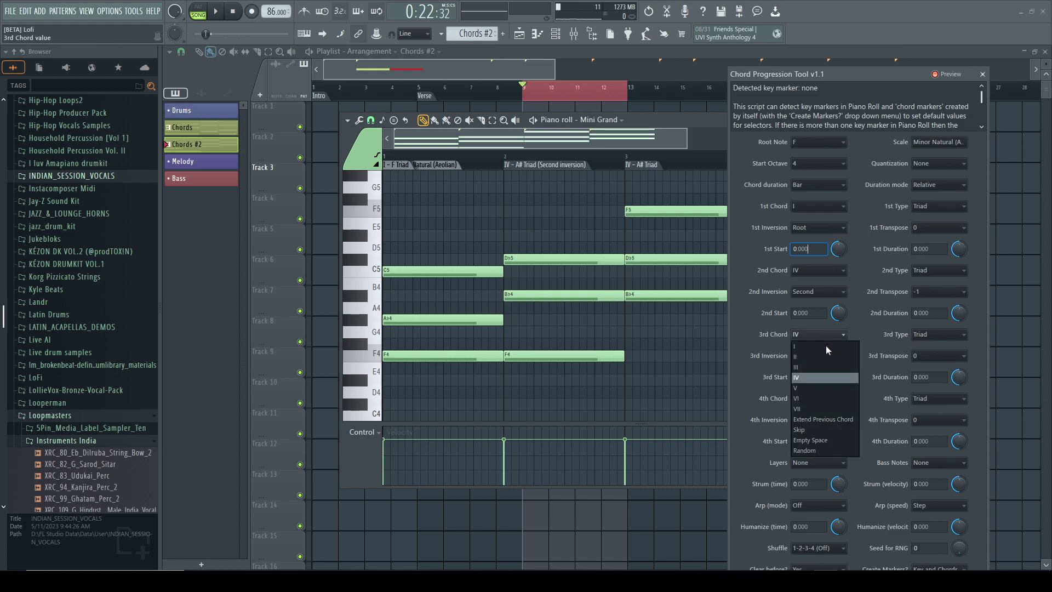
click(820, 386)
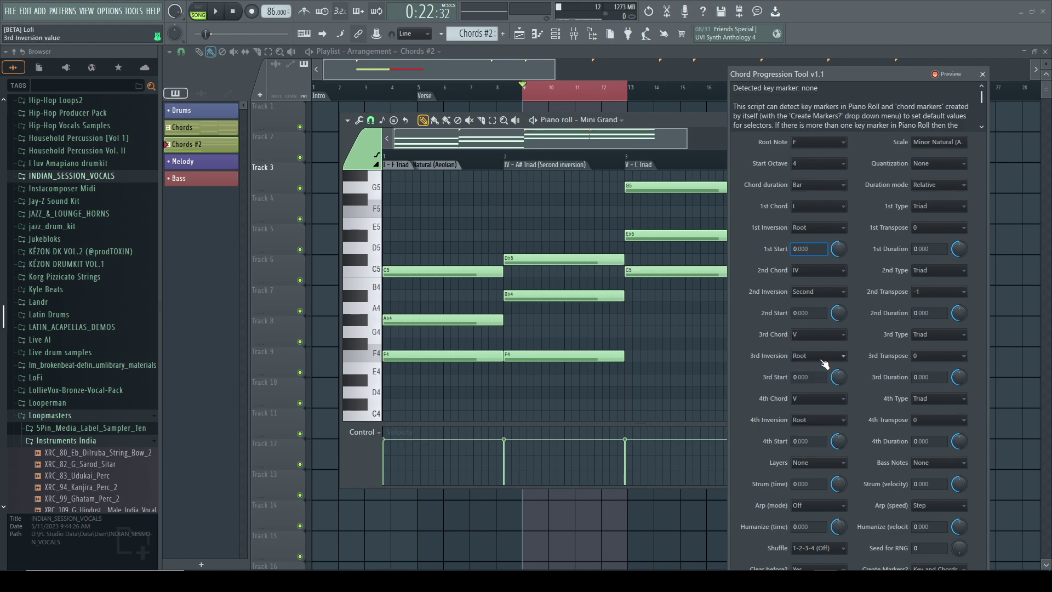
click(819, 357)
click(813, 390)
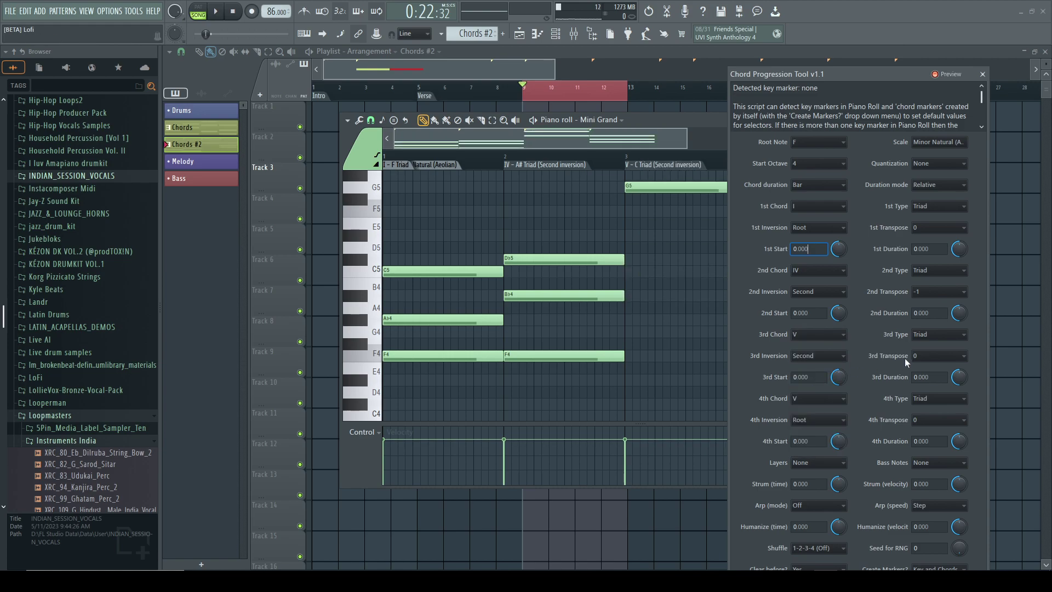
Transpose the third chord by -1 and set the fourth chord to I.
click(940, 359)
click(929, 389)
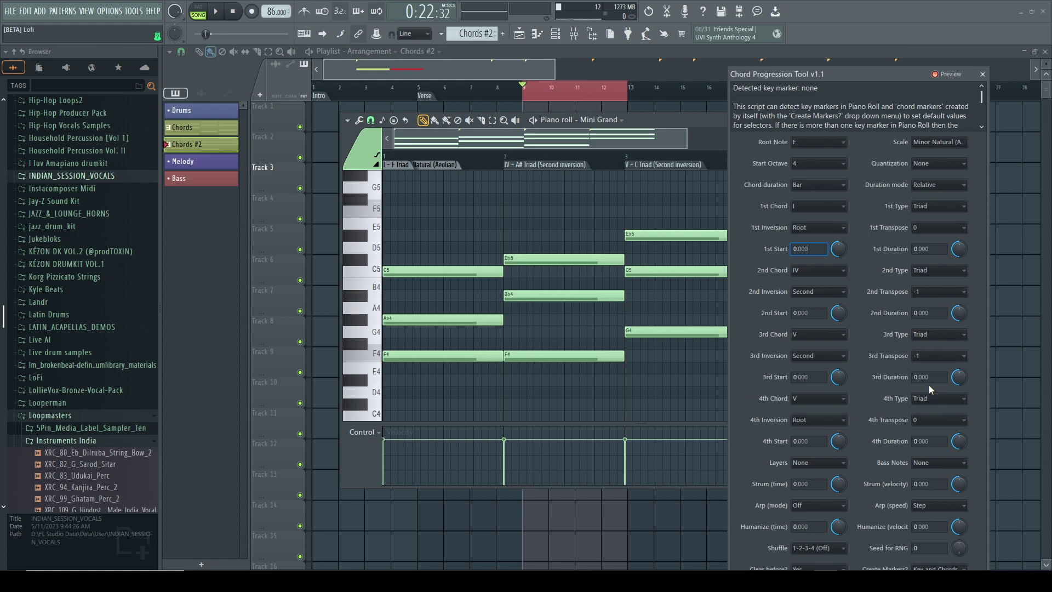
click(816, 404)
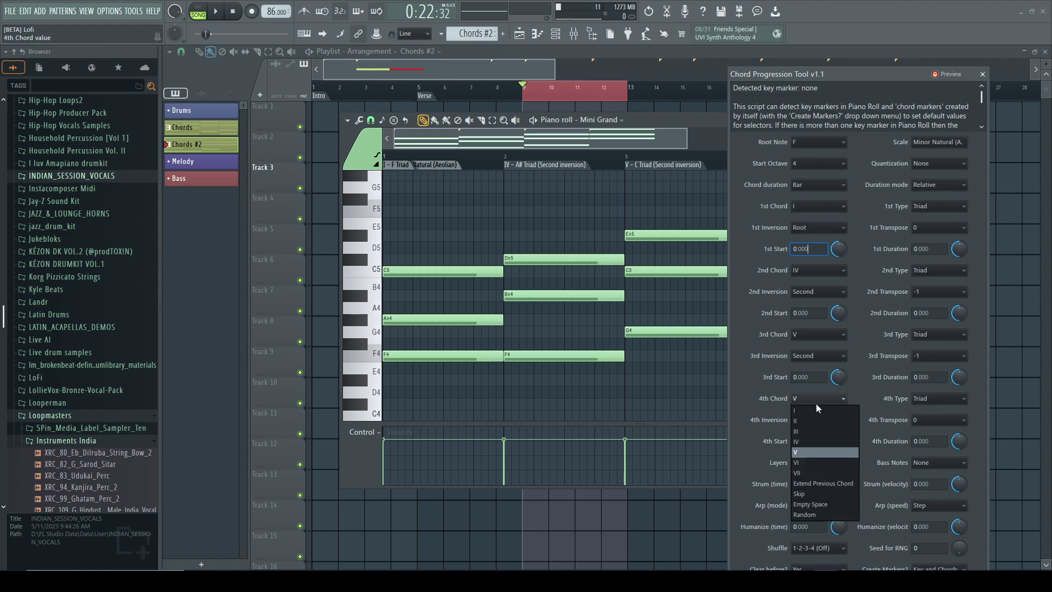
click(816, 410)
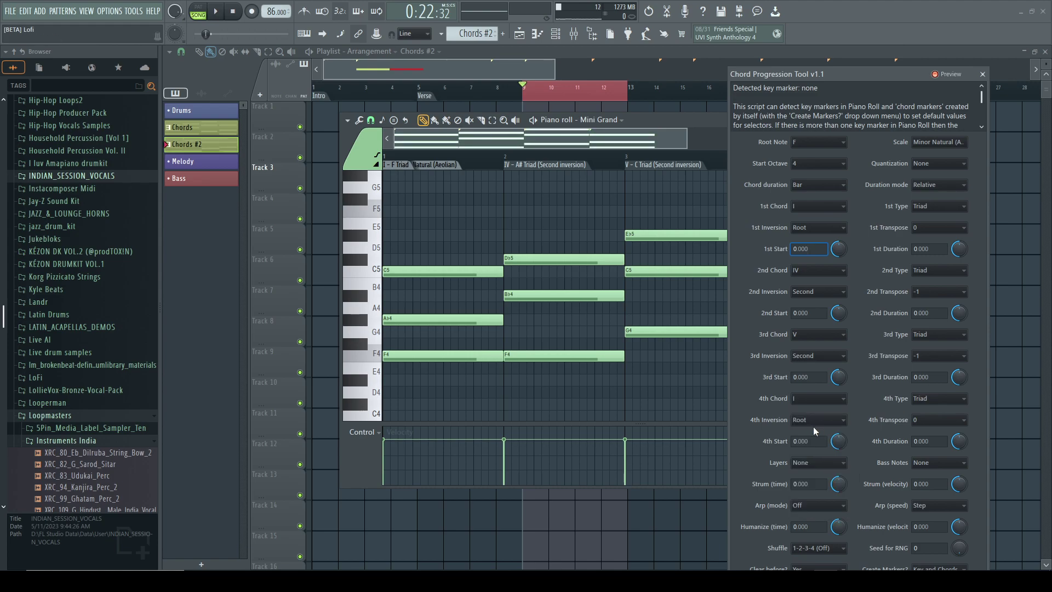
drag(864, 77, 810, 45)
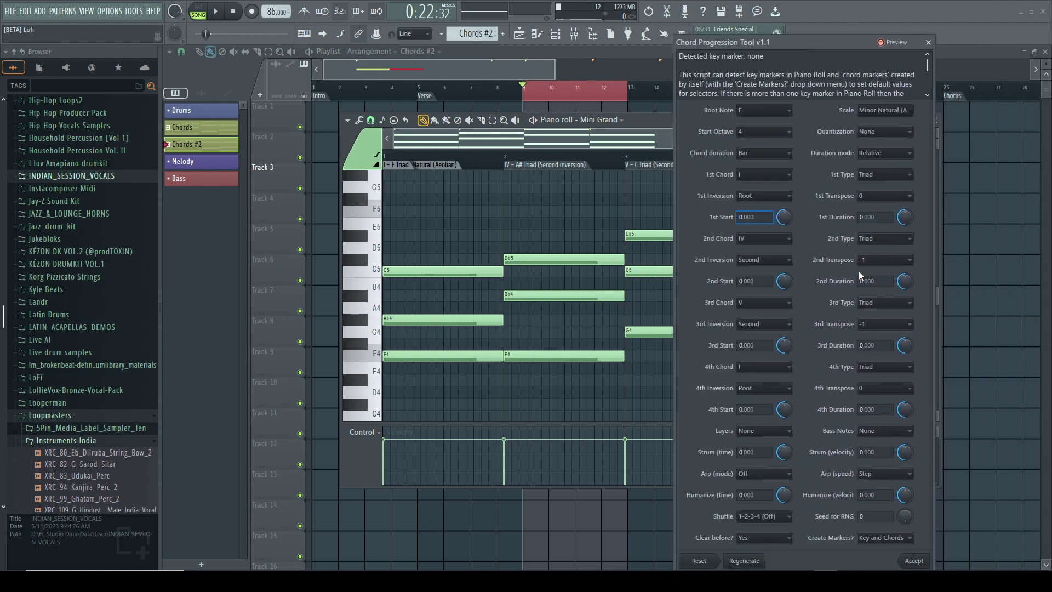
Accept the generated I–IV–V–I progression and play both chord clips from bar 5.
click(919, 562)
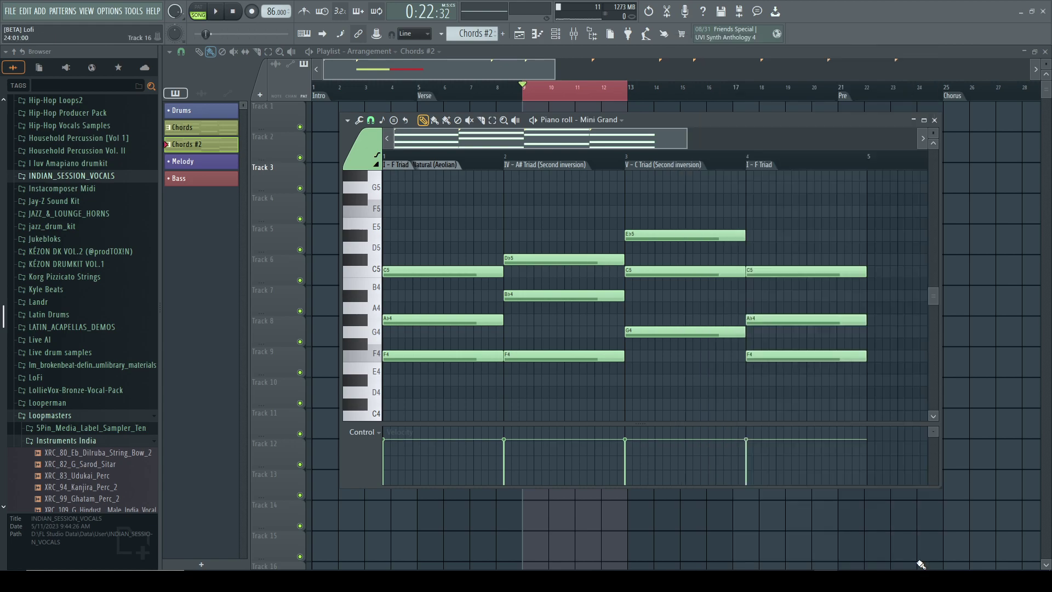
click(508, 61)
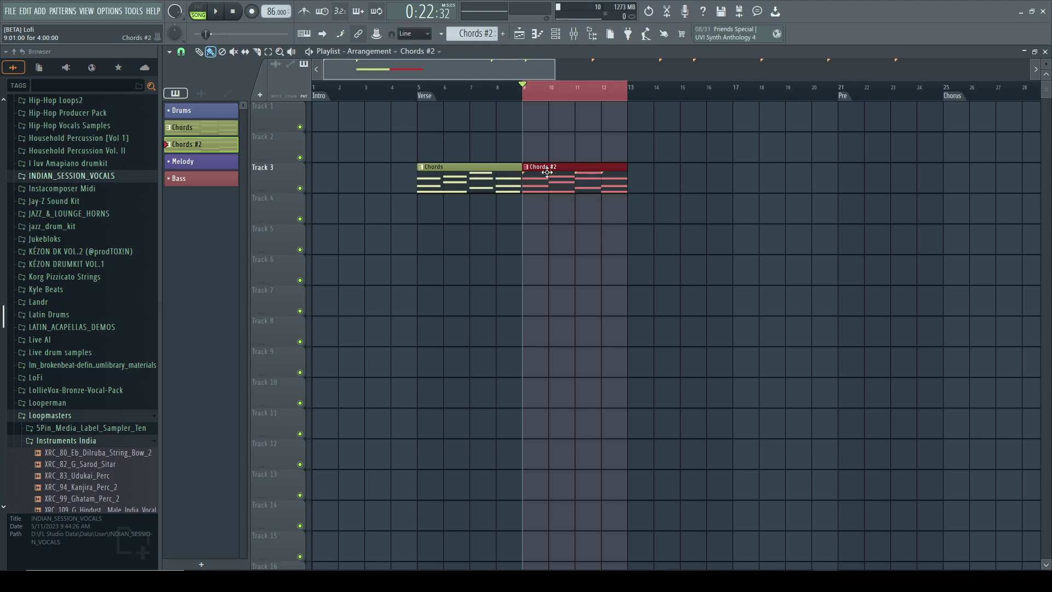
key(space)
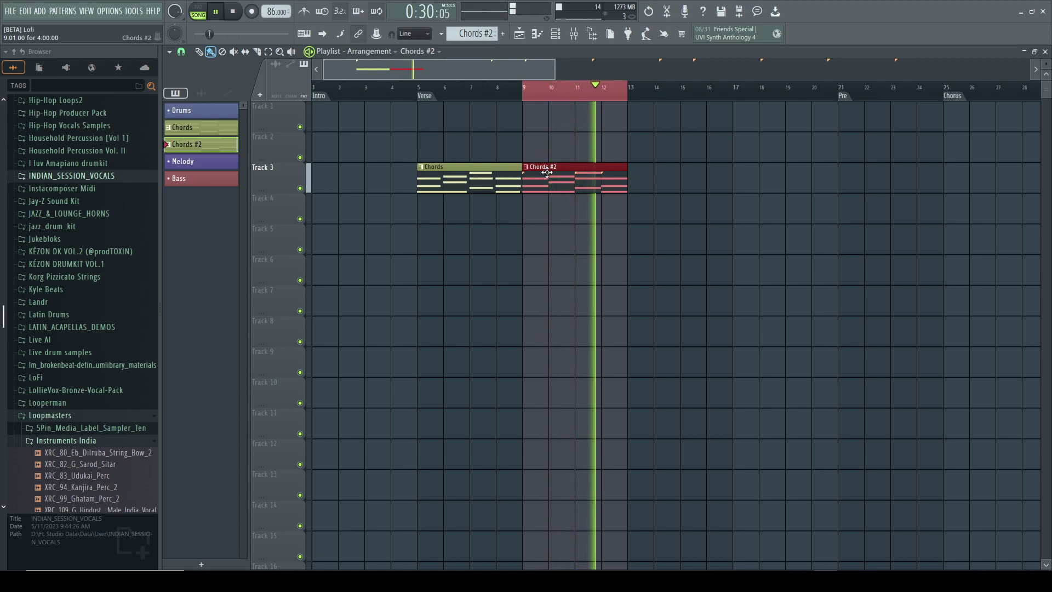
click(426, 100)
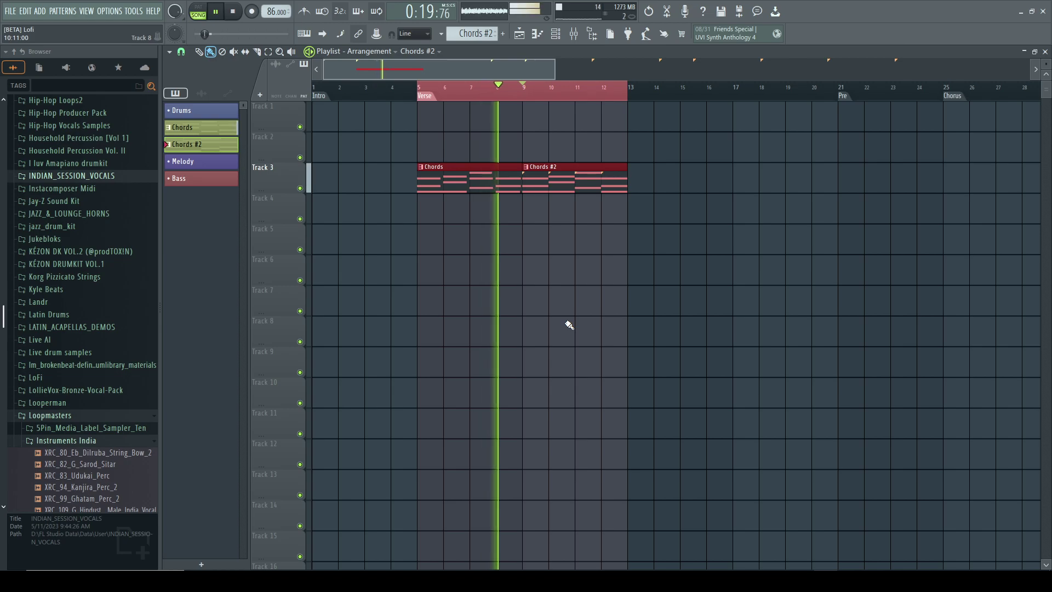
key(space)
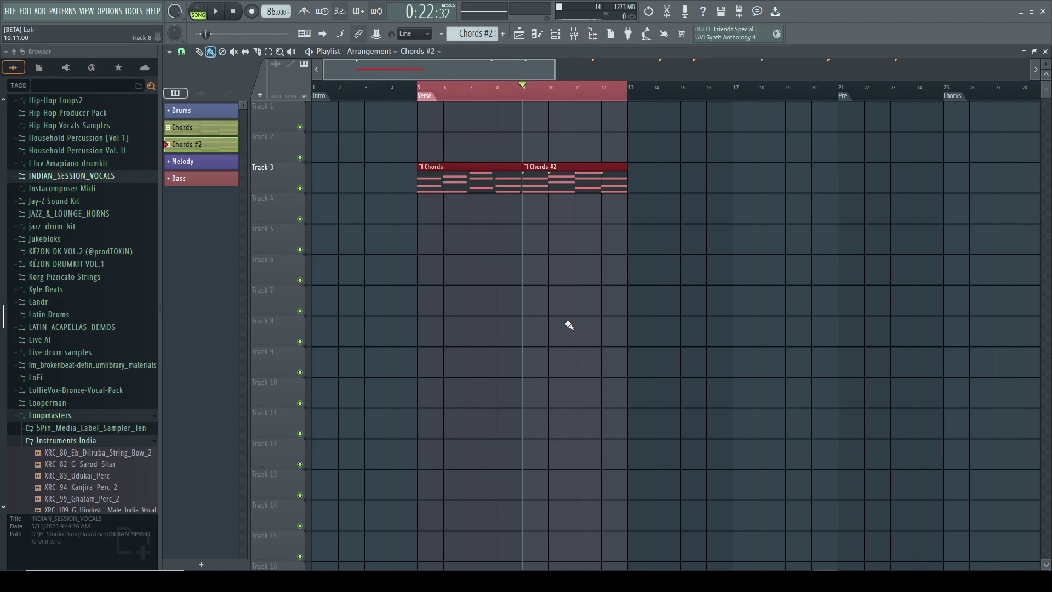
Reopen Chords #2 and launch Chord Progression Tool v1.1, which detects F Minor Natural (Aeolian).
double_click(560, 186)
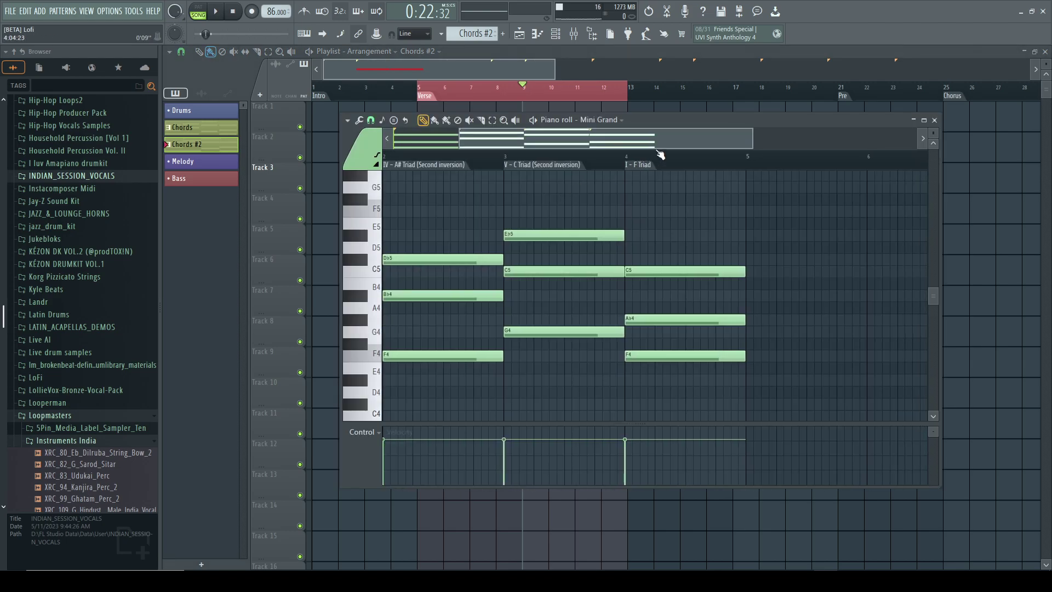
scroll(660, 139, left, 4)
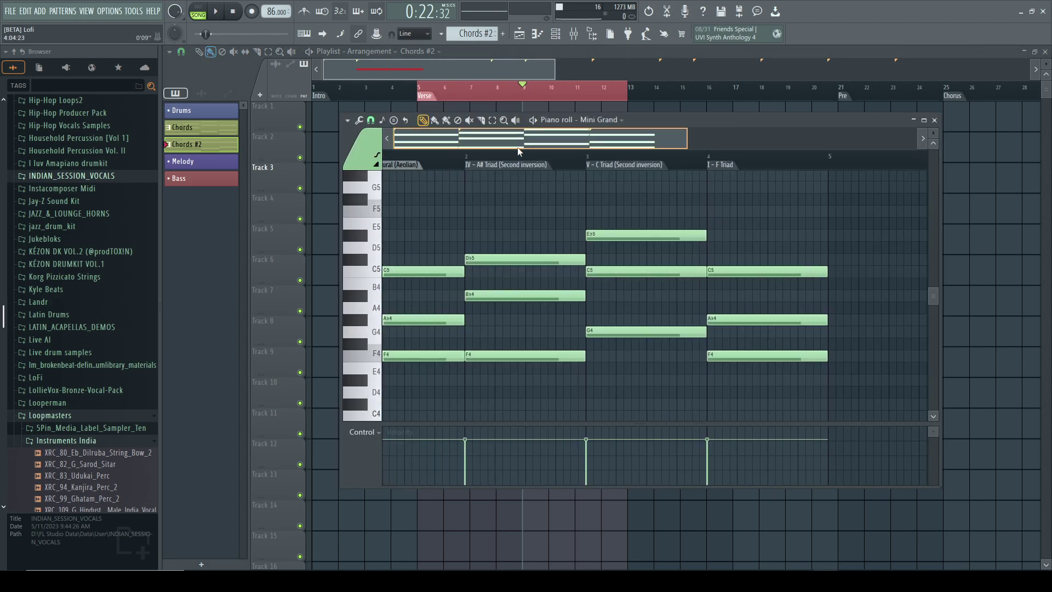
click(349, 122)
mouse_move(366, 157)
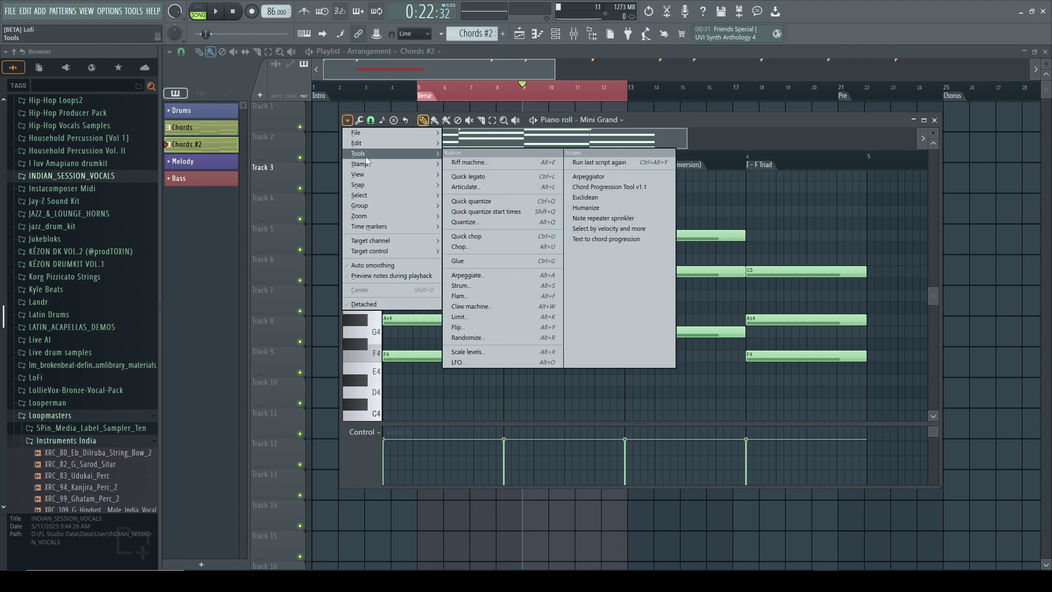
click(637, 188)
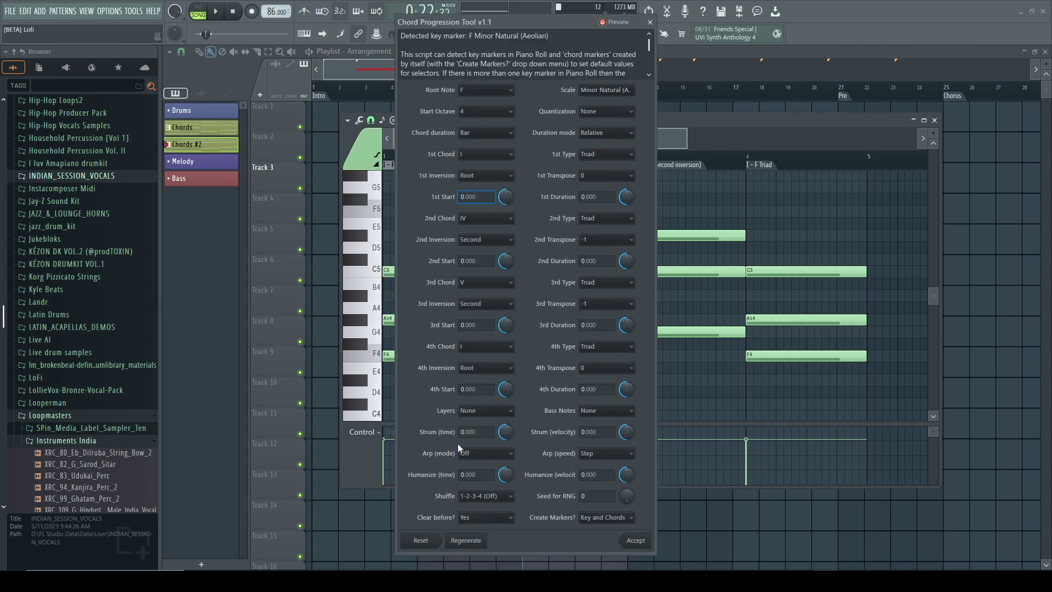